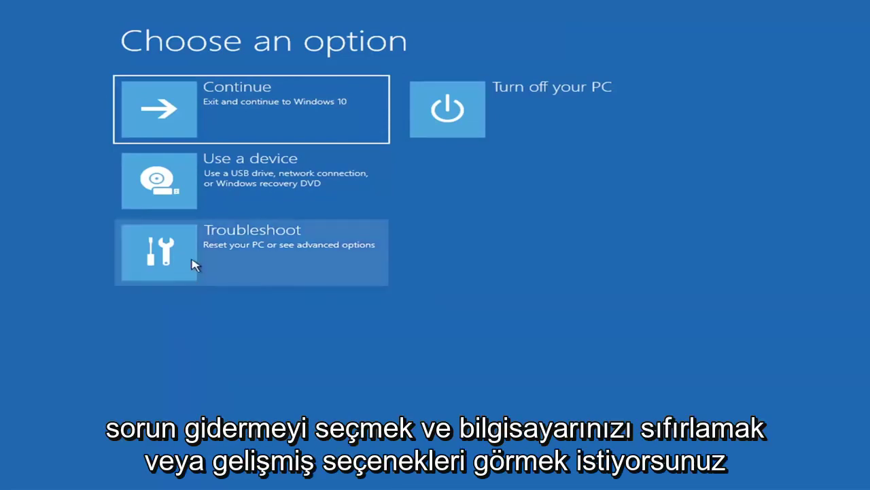
Run Startup Repair from the advanced troubleshooting options
left_click(321, 257)
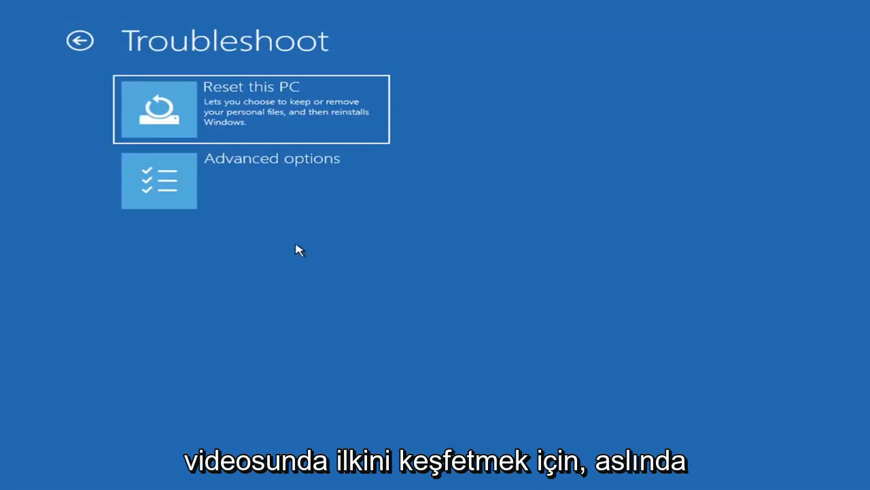
left_click(276, 185)
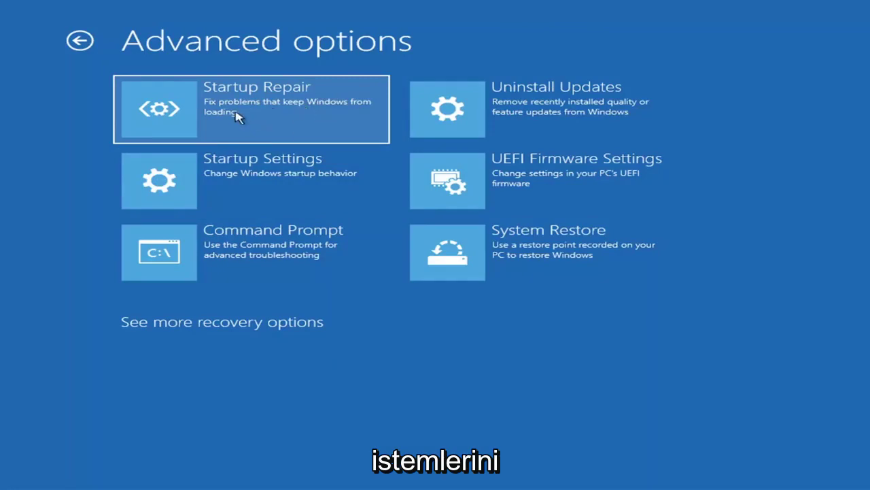
left_click(252, 109)
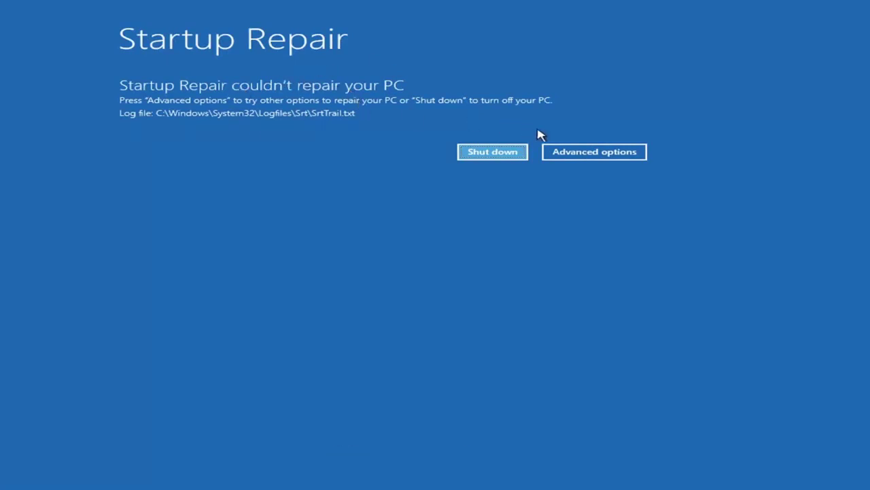
Return to the advanced troubleshooting options and review the Startup Settings restart options and the Uninstall Updates choices
left_click(607, 153)
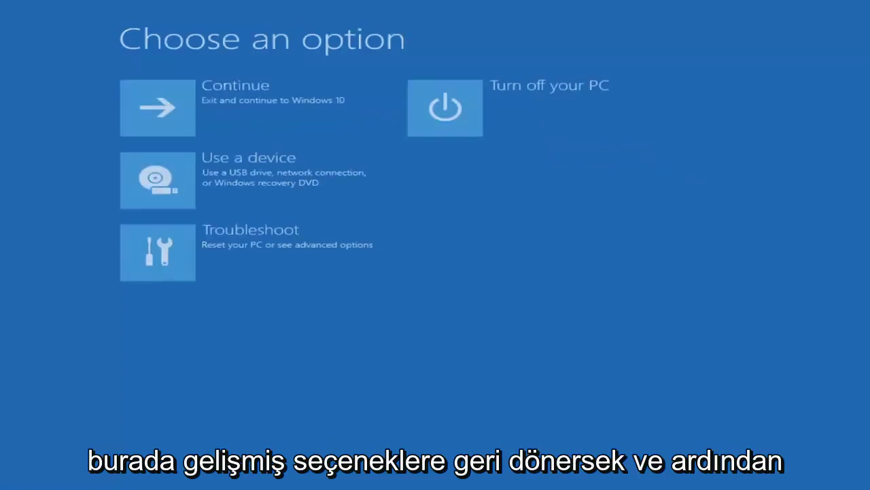
left_click(267, 252)
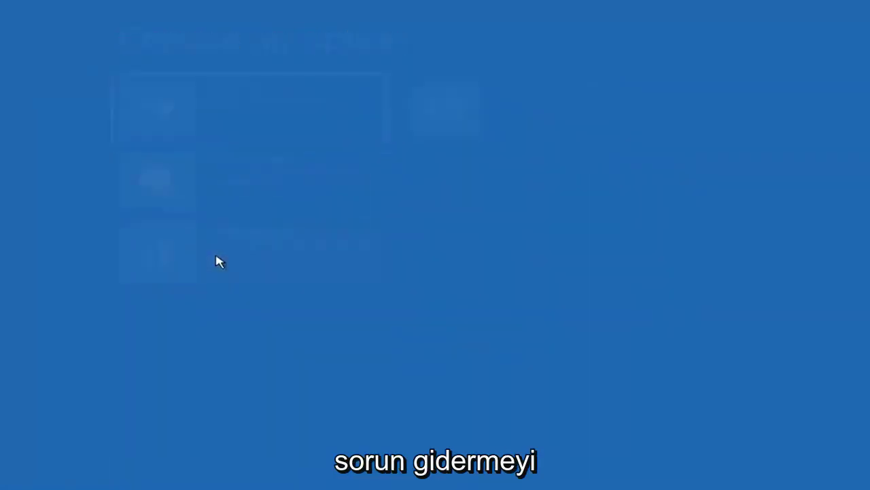
left_click(228, 191)
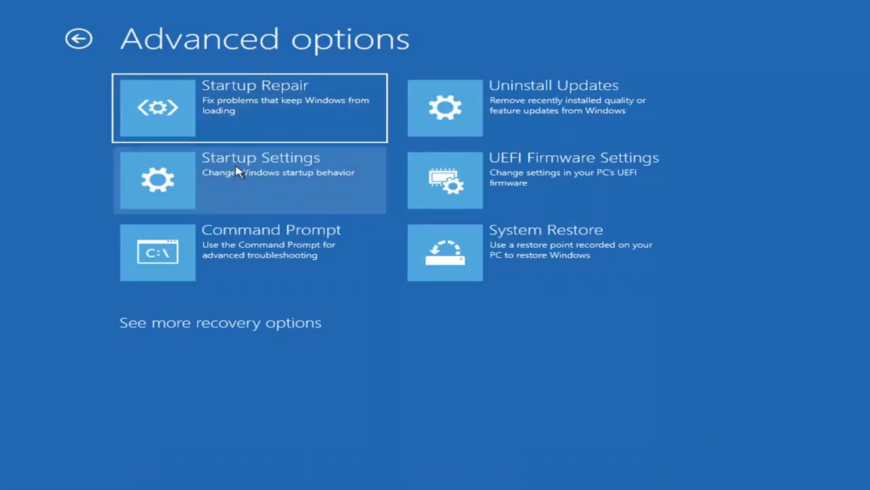
left_click(225, 181)
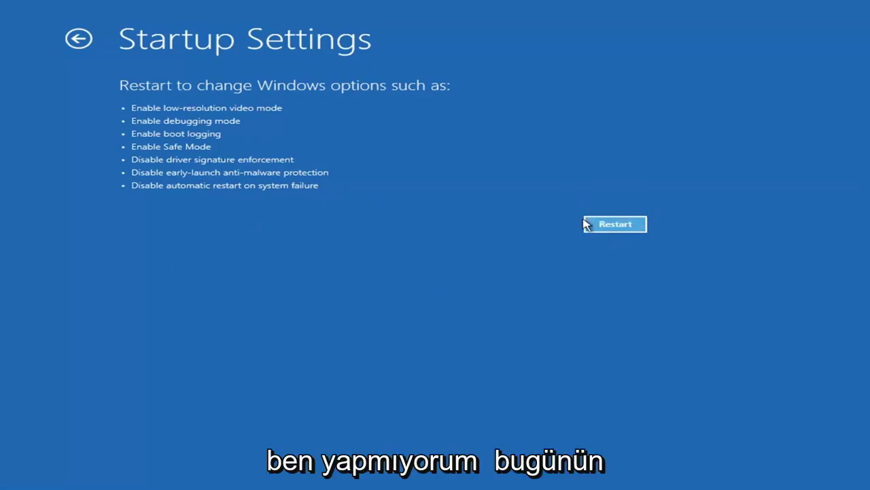
left_click(630, 225)
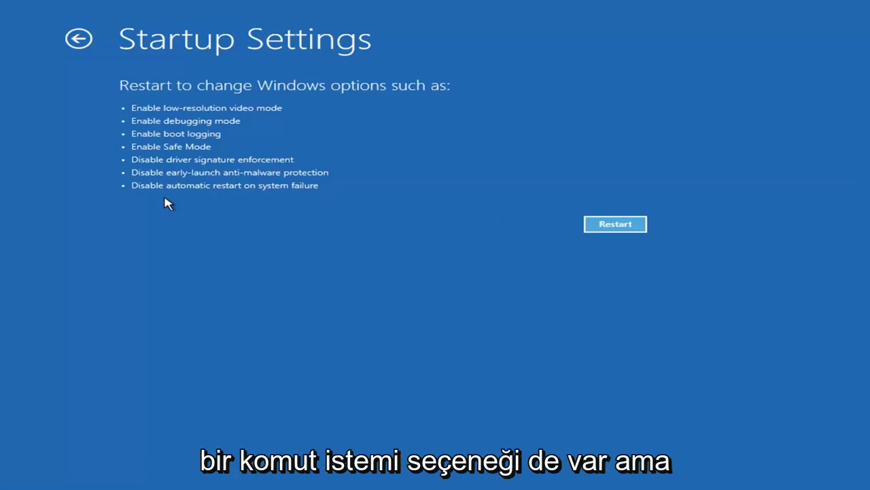
left_click(67, 36)
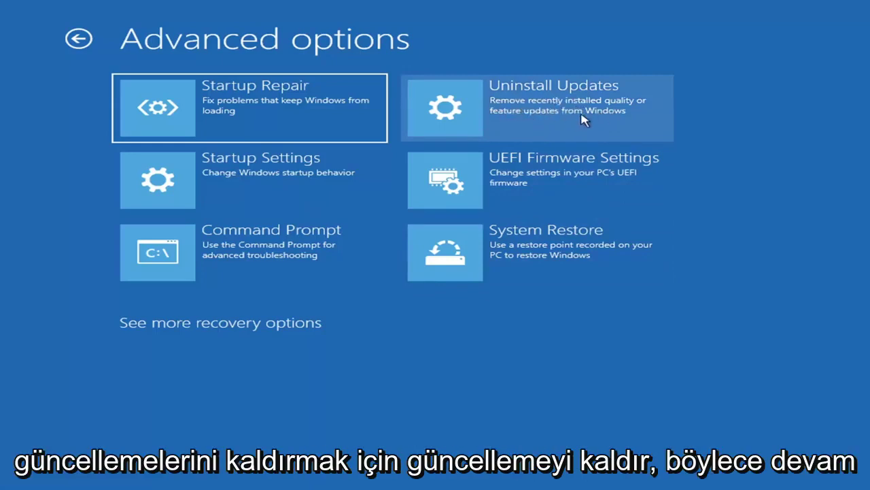
left_click(509, 112)
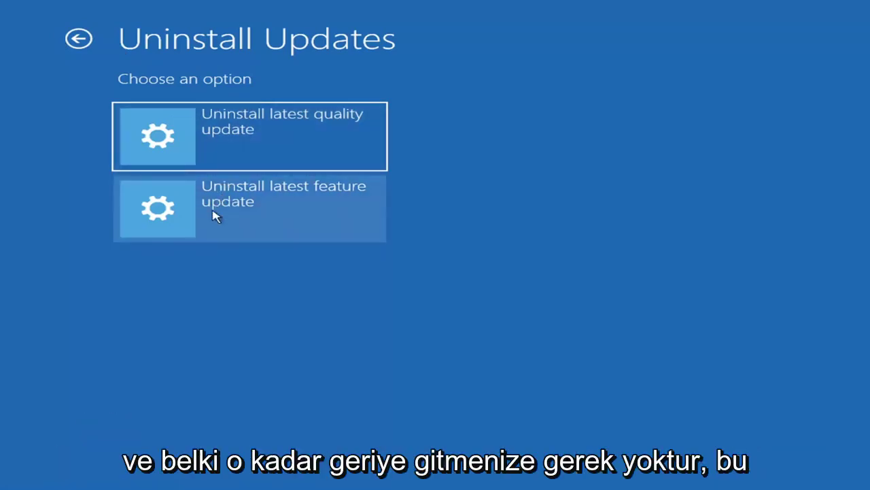
left_click(81, 38)
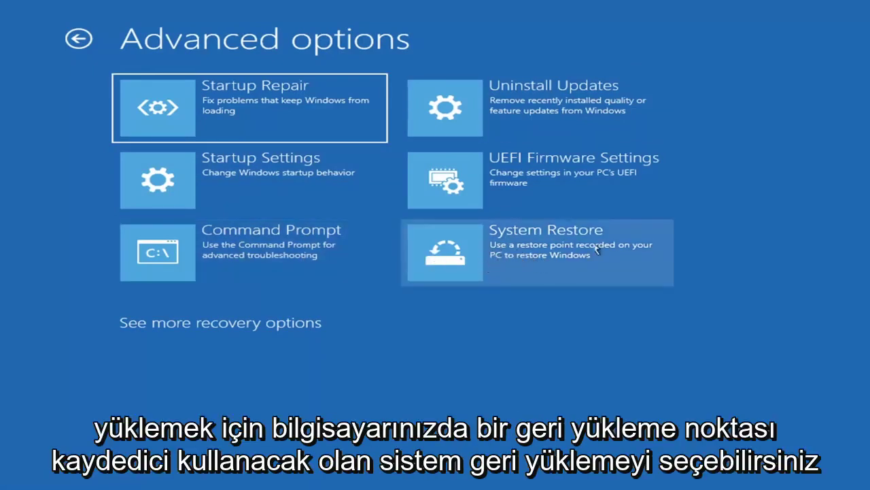
Run System Restore with the "Before Updates" restore point from 7/9/2021 12:37:05 PM, restart the computer, and dismiss the completion message
left_click(569, 265)
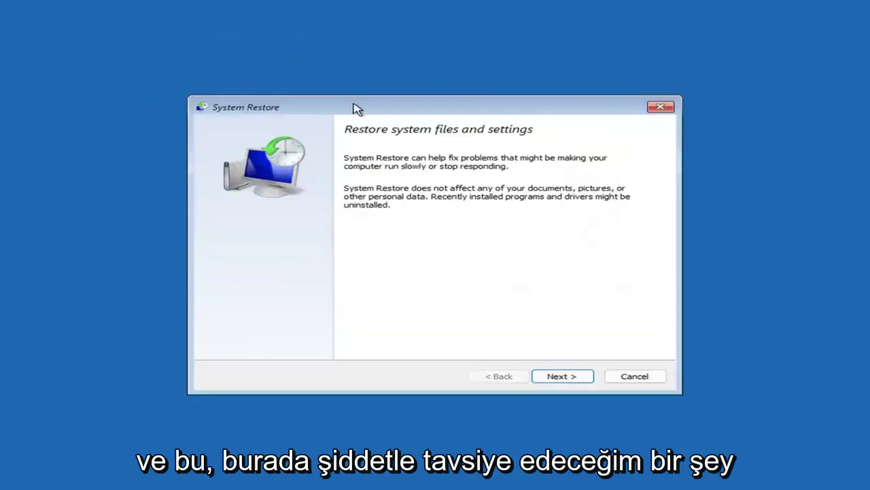
left_click(554, 376)
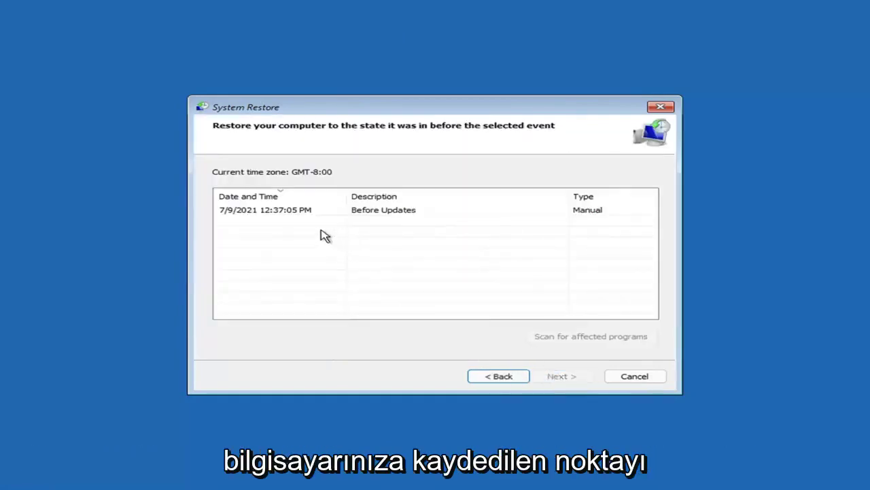
left_click(268, 215)
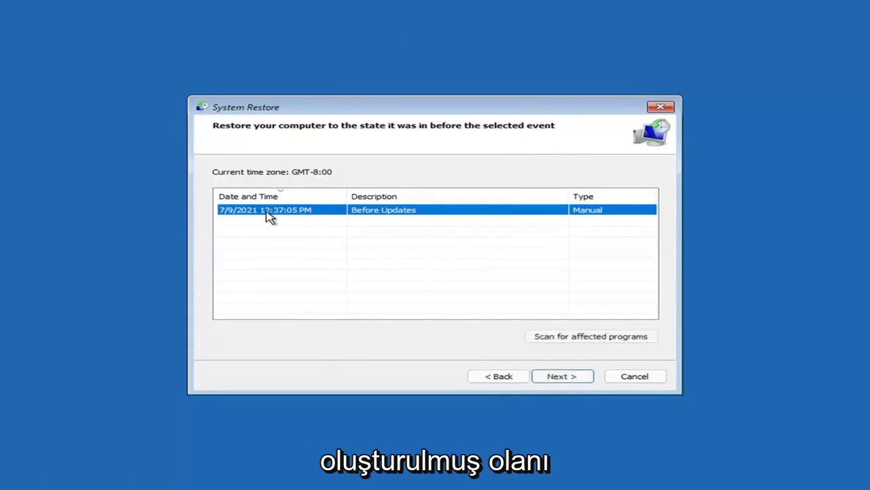
left_click(573, 378)
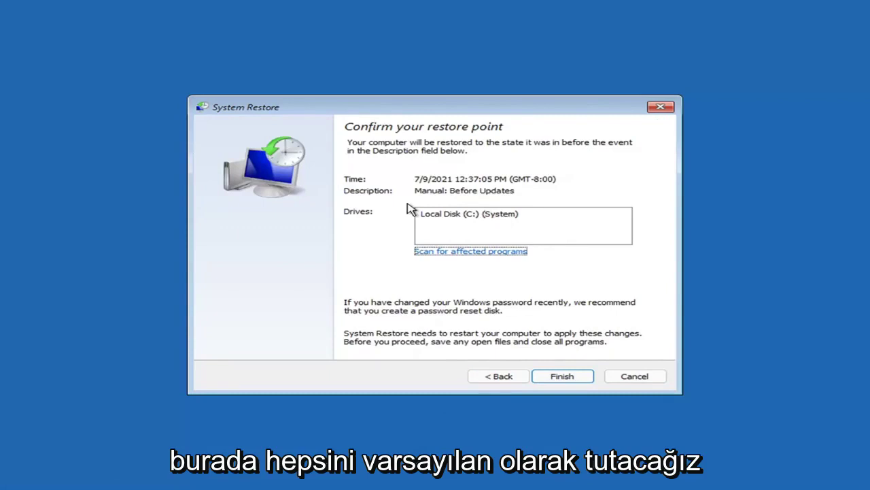
left_click(563, 380)
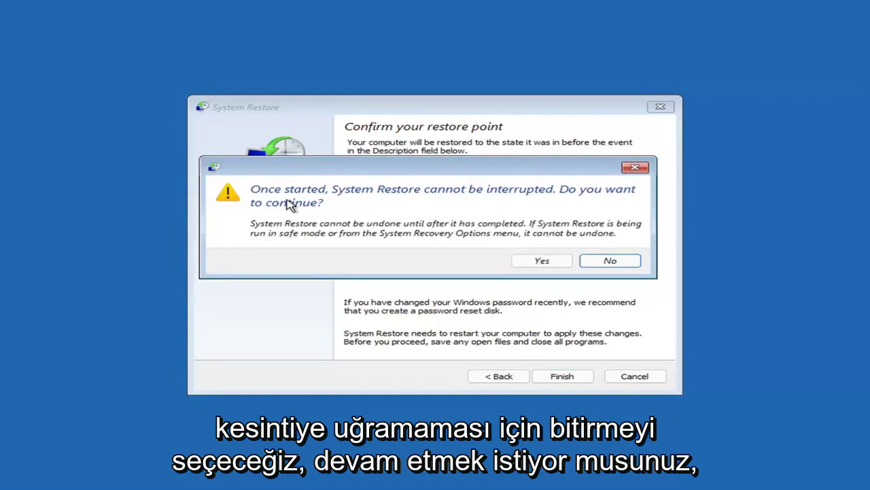
left_click(542, 264)
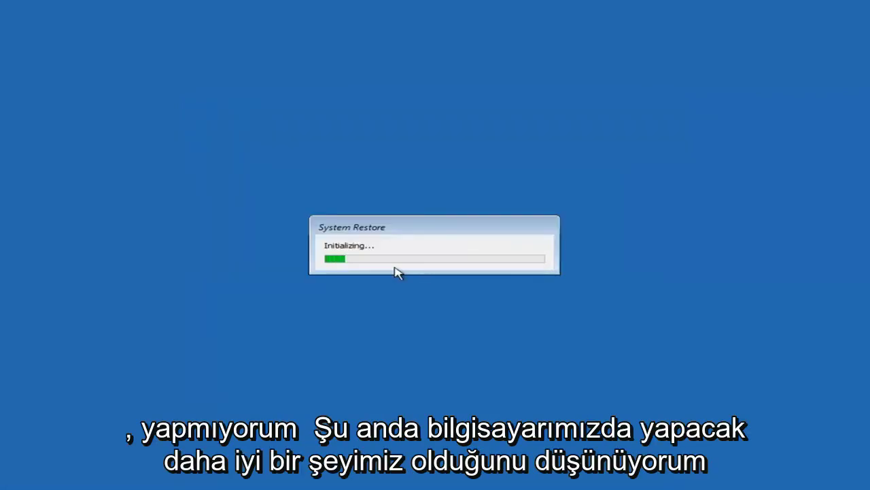
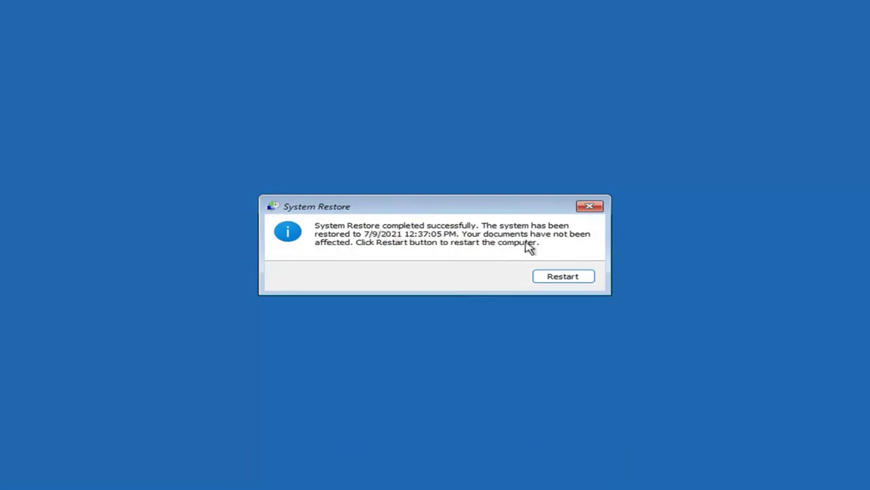
left_click(557, 279)
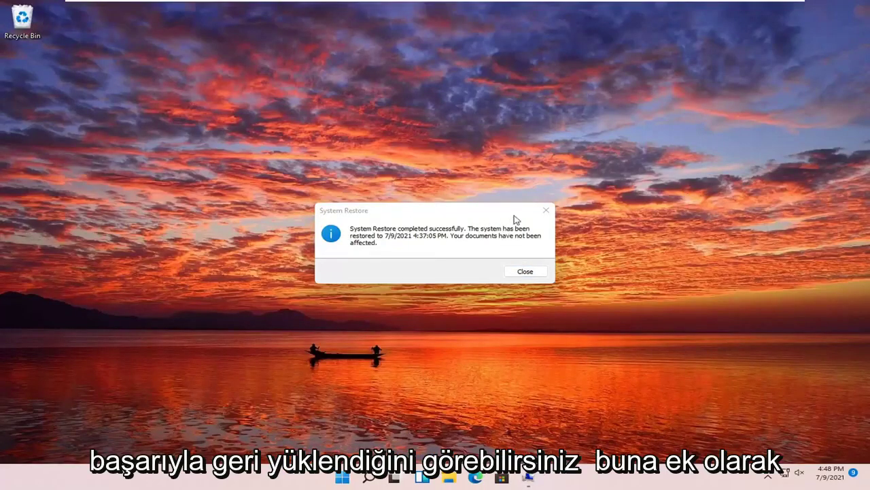
left_click(546, 210)
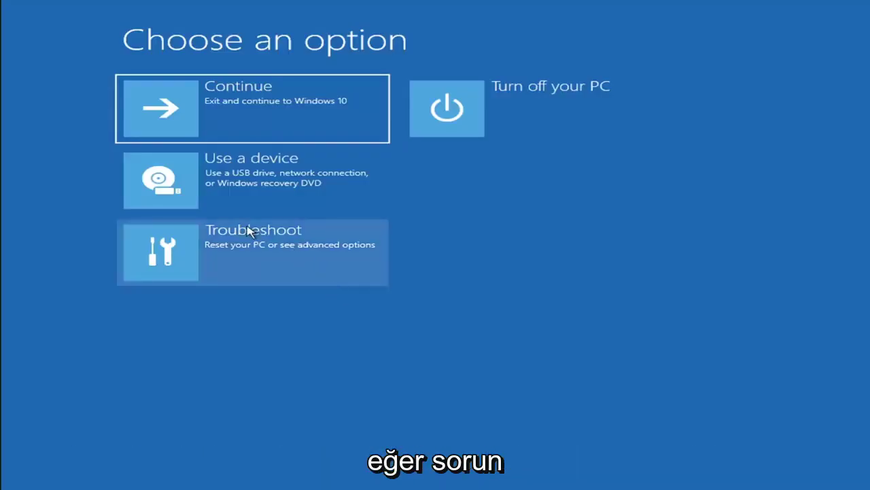
Review the Reset this PC choices for keeping or removing files, and return to the main recovery options
left_click(254, 259)
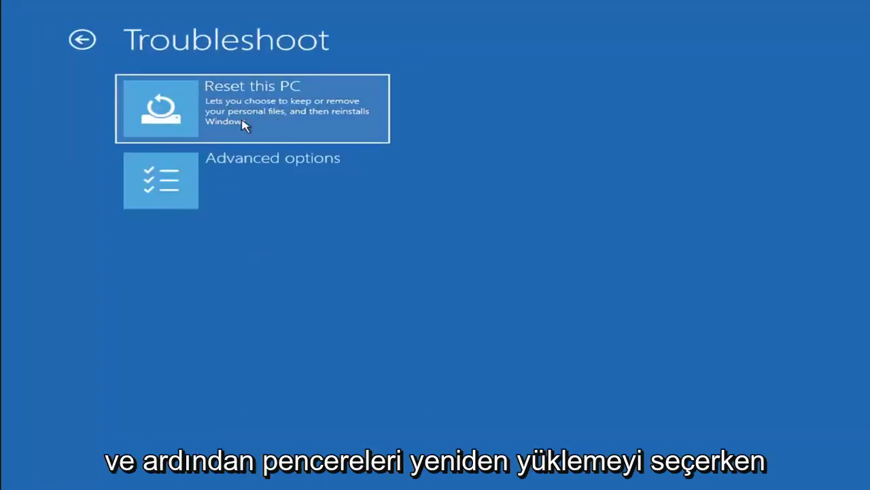
left_click(285, 121)
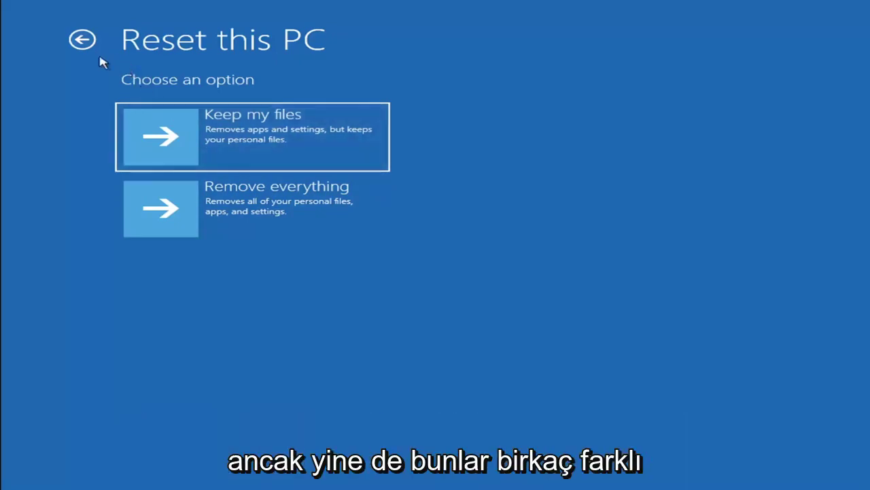
left_click(83, 41)
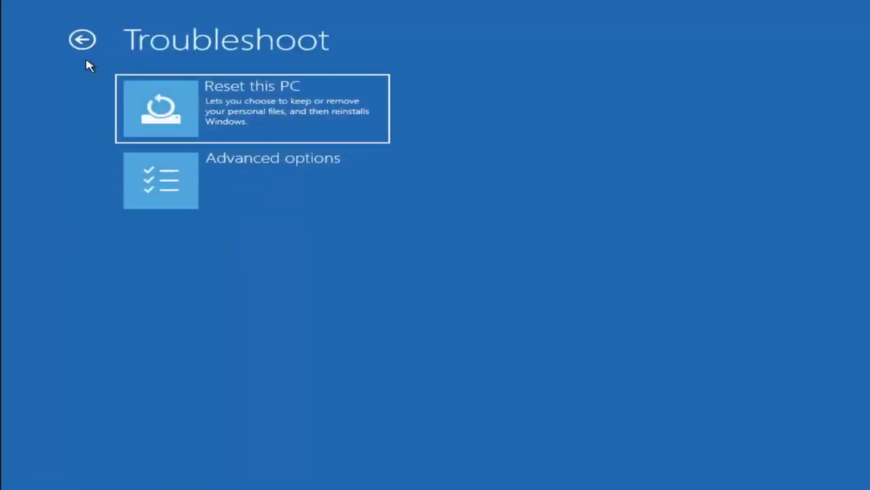
left_click(83, 41)
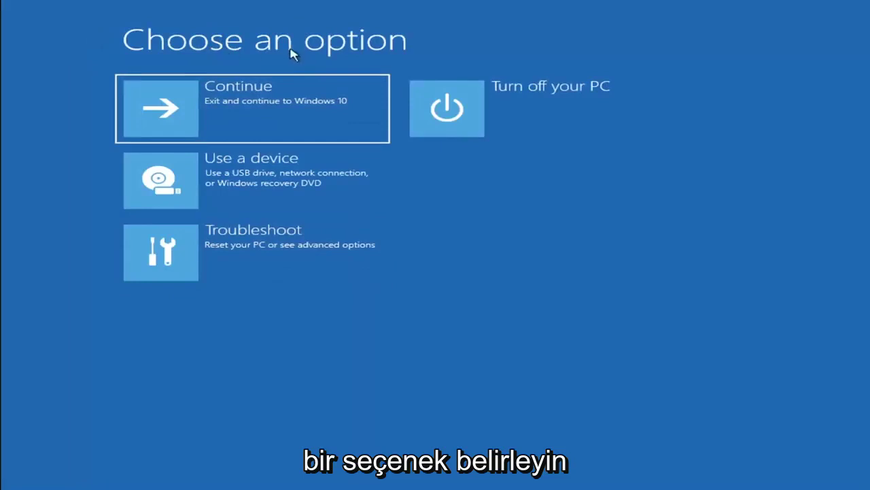
Open Command Prompt from the advanced troubleshooting options
left_click(265, 257)
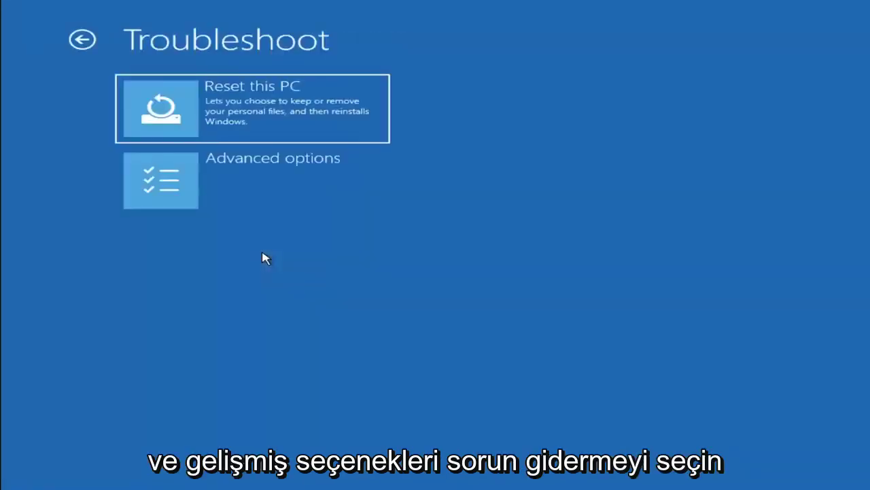
left_click(202, 188)
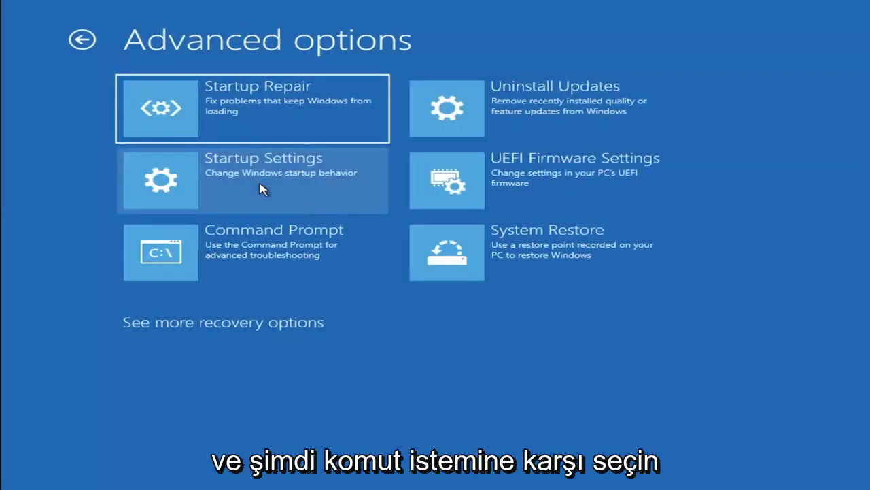
left_click(225, 259)
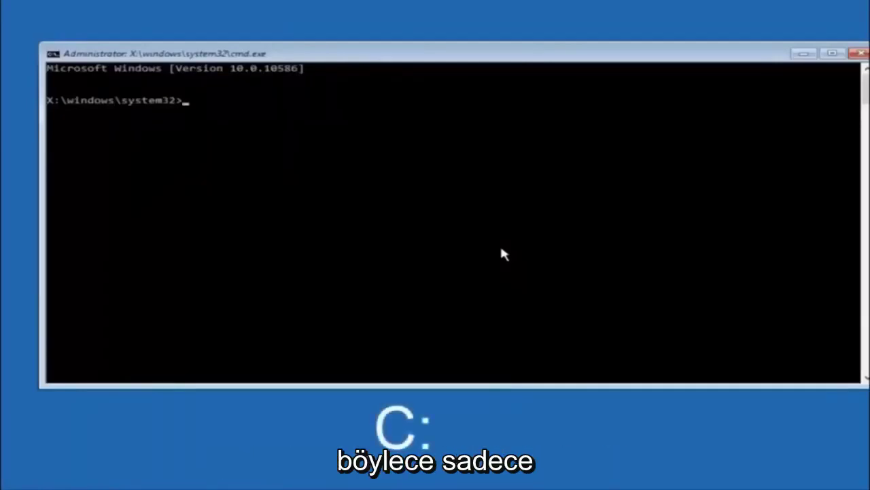
Switch to the C: drive in Command Prompt and list its directory contents with dir
type("c")
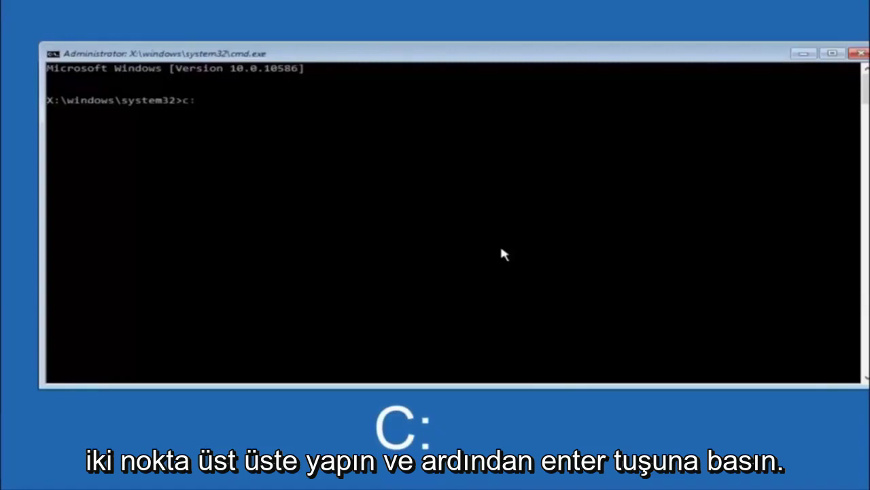
type(":")
key("Return")
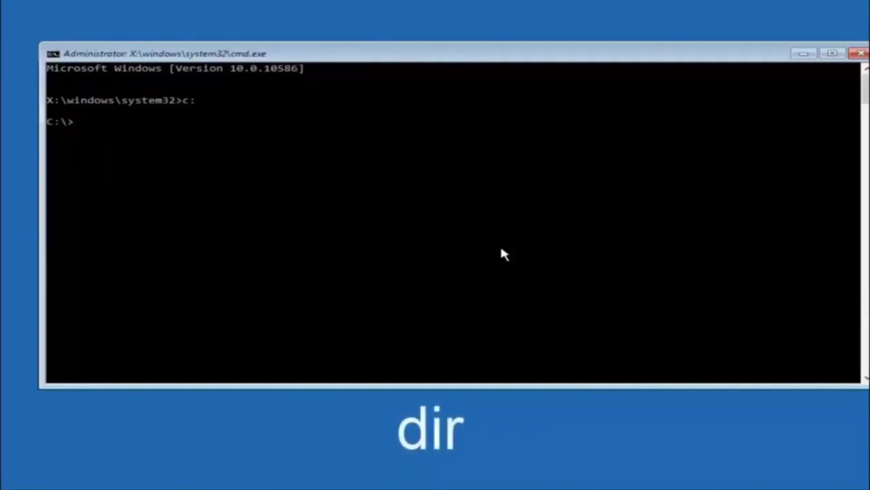
type("dir")
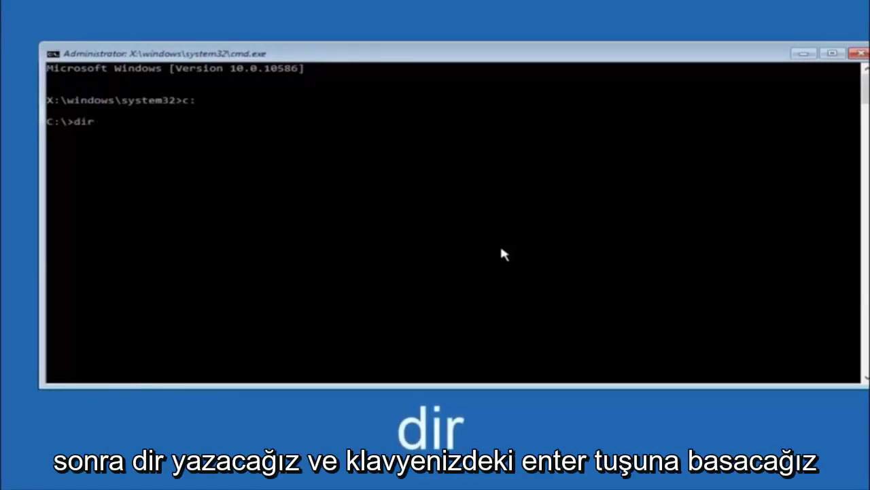
key("Return")
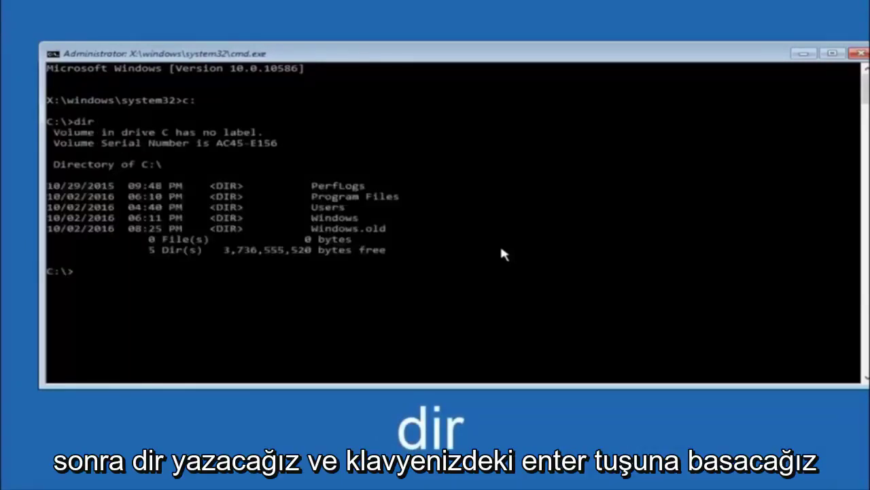
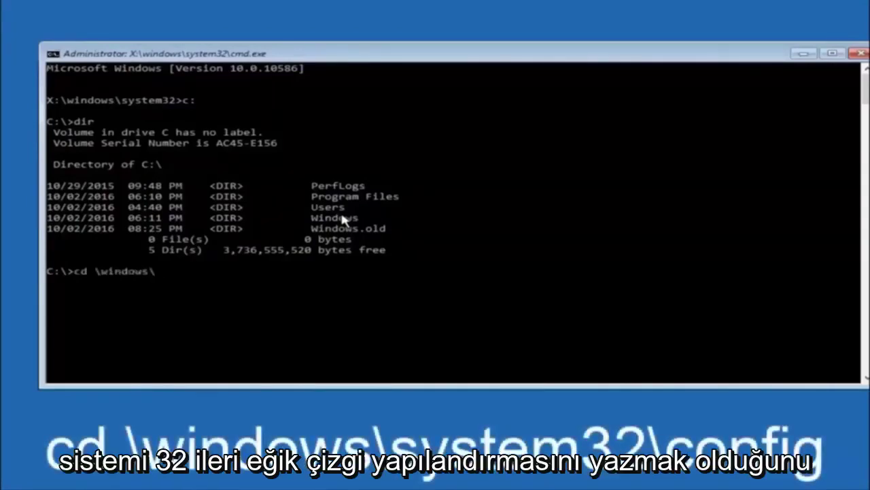
Change to the \windows\system32\config directory and create a folder named backup in it with md backup
type("system32\\config")
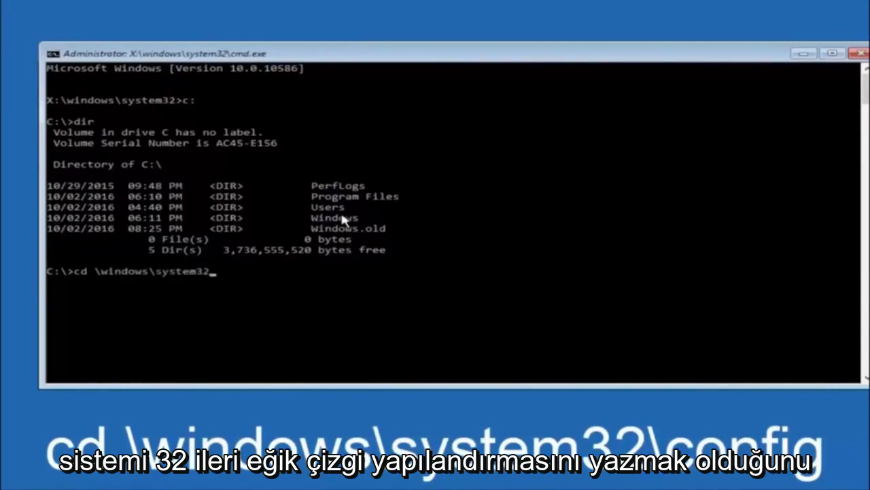
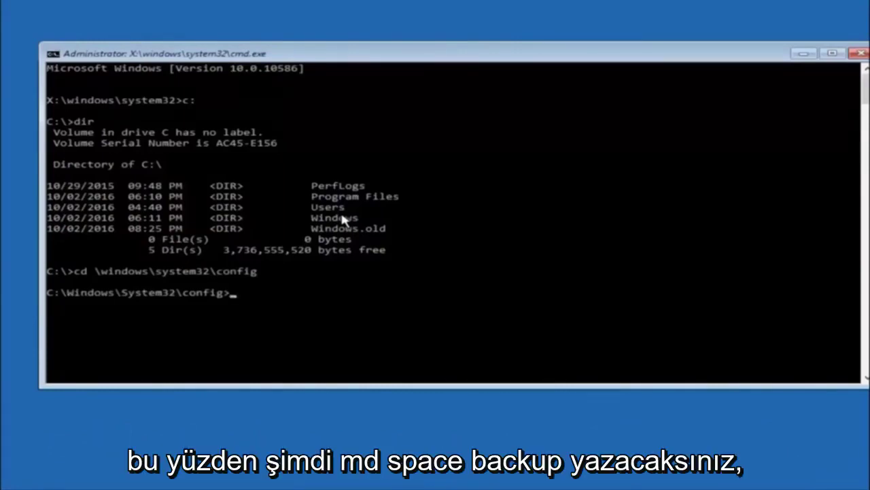
type("md")
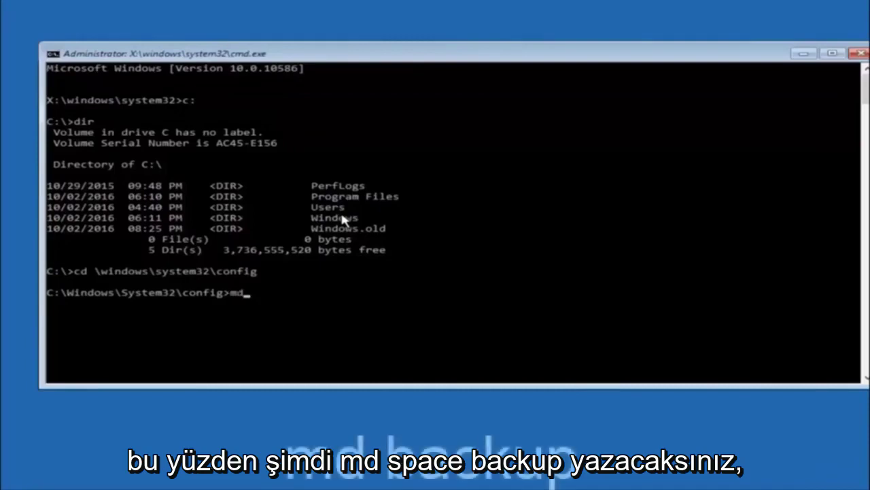
type(" backup")
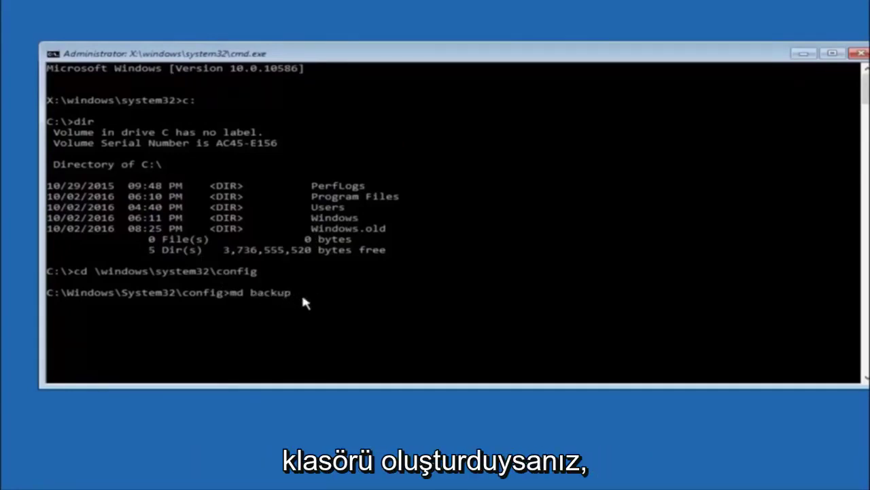
type("1")
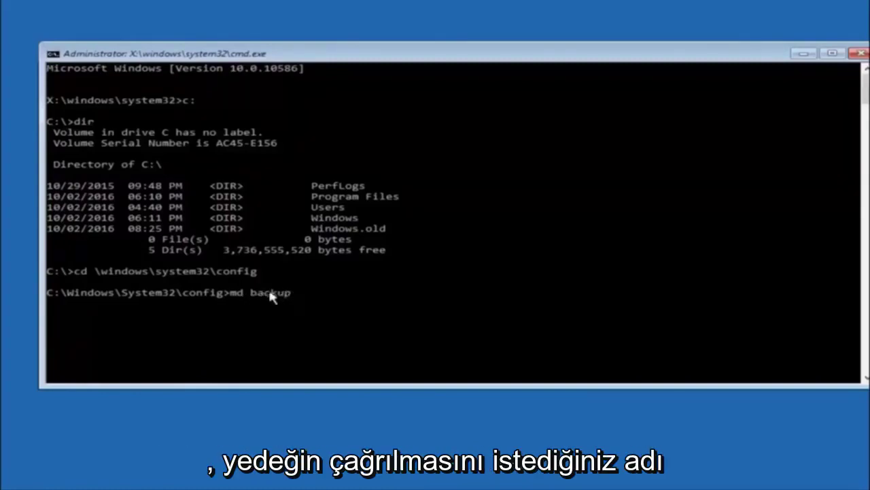
key("Return")
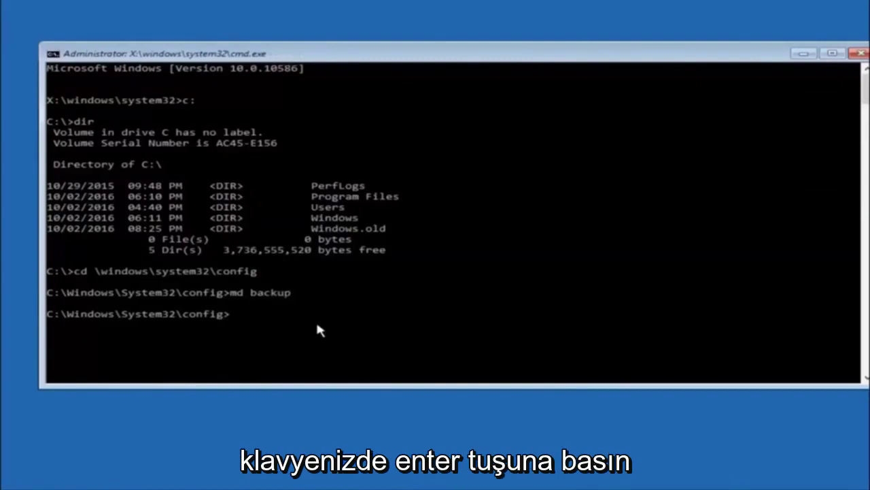
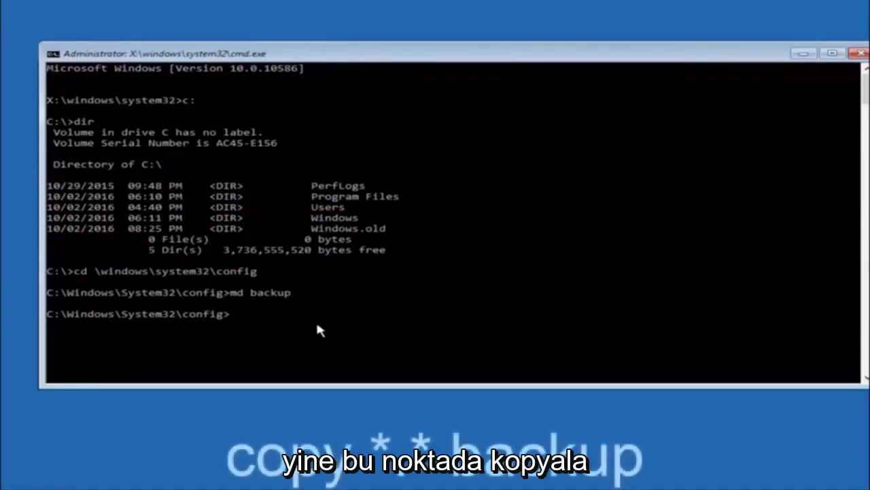
Copy all files in the config directory into the backup folder with copy *.* backup
type("copy ")
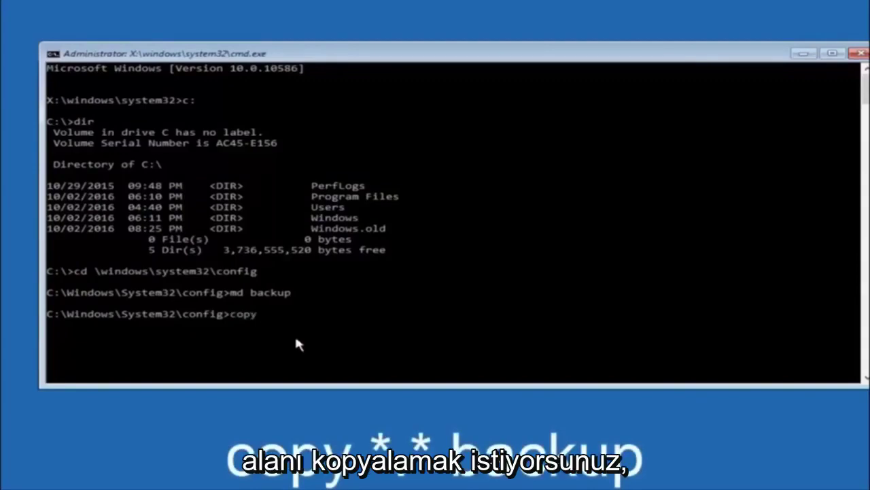
type("*")
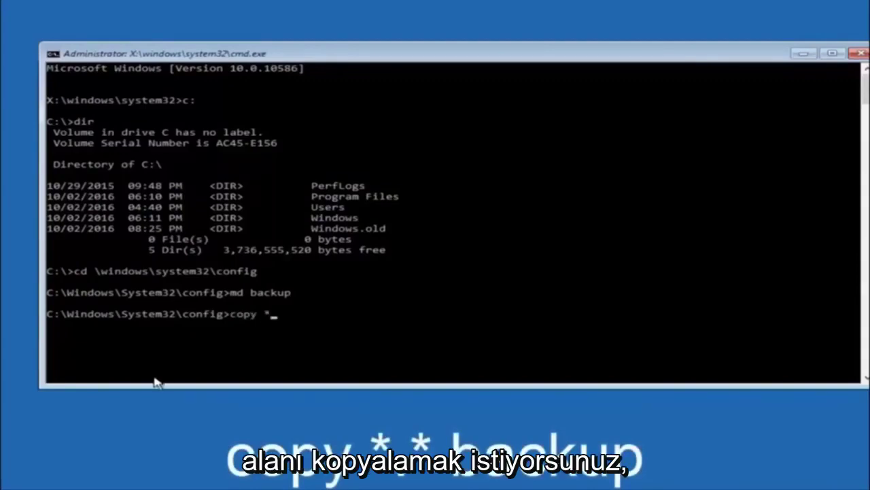
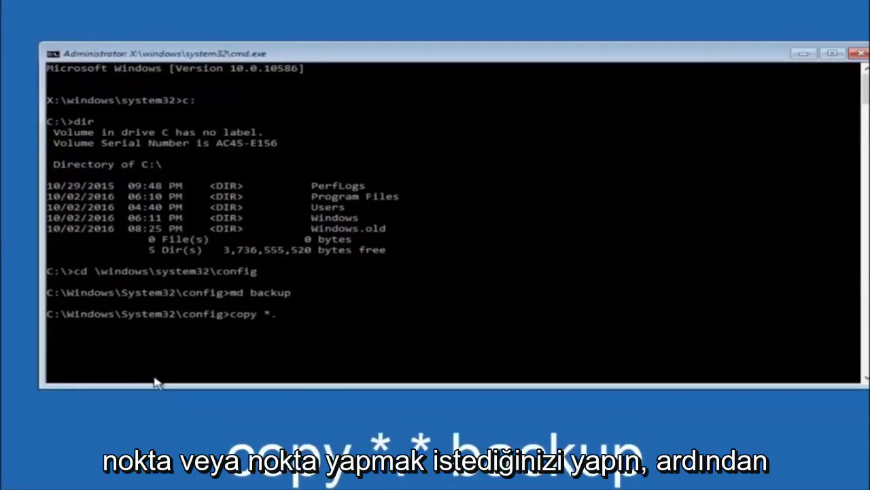
type(".")
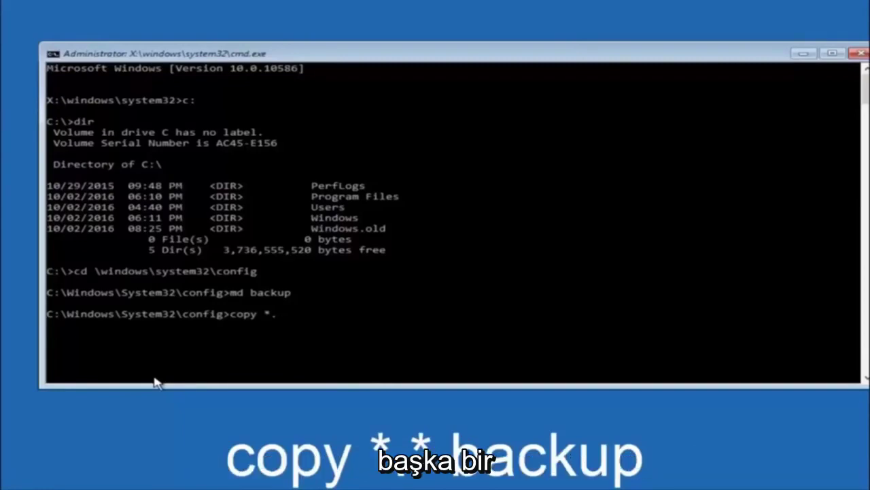
type("*")
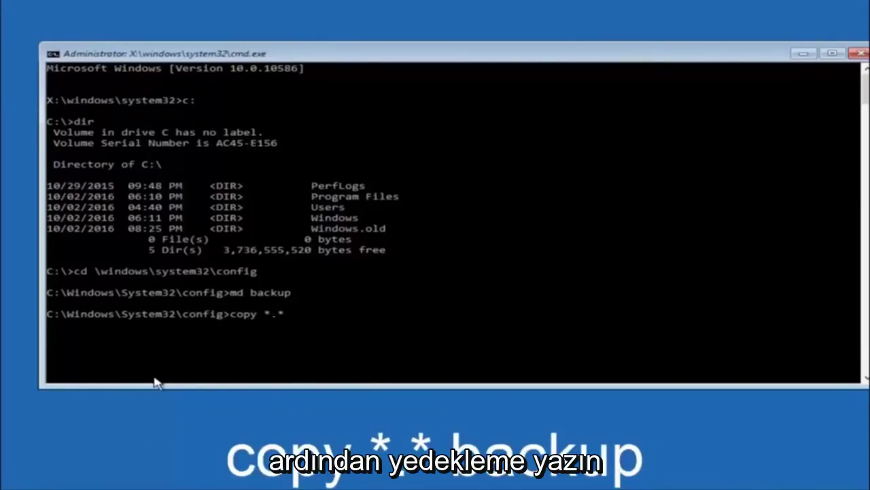
type(" backup")
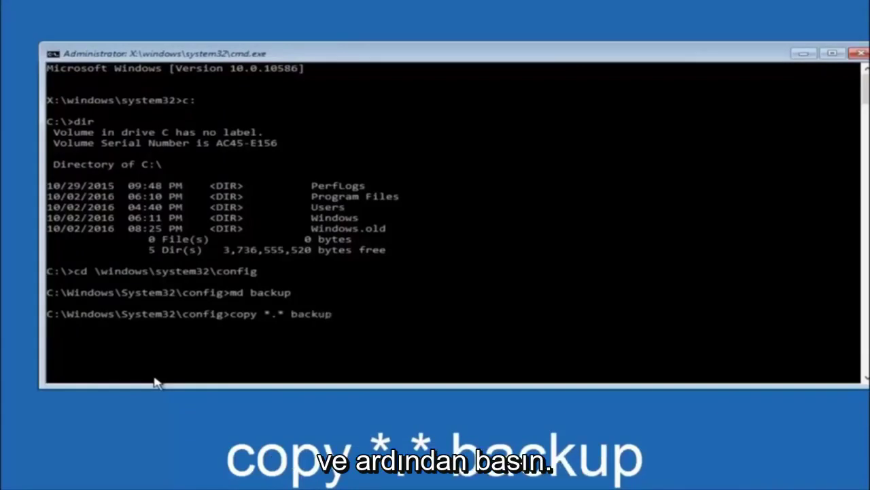
key("Return")
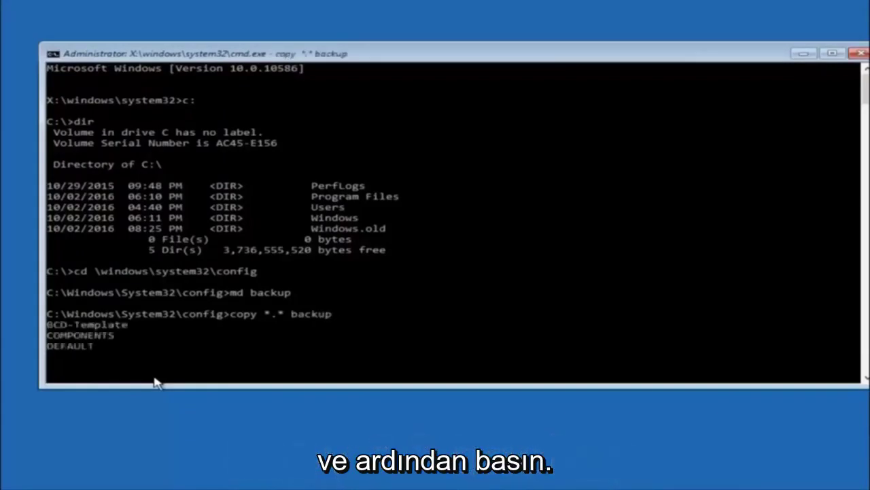
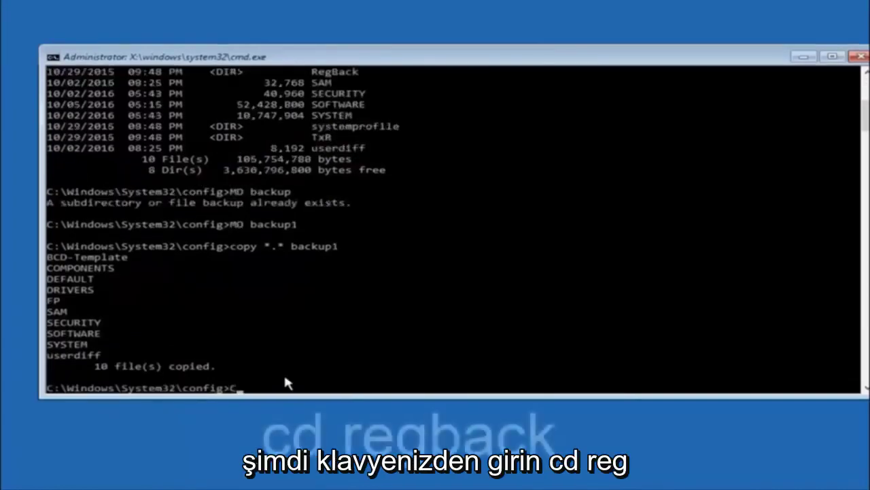
Change to the regback subdirectory of config and list its contents with dir
type("D re")
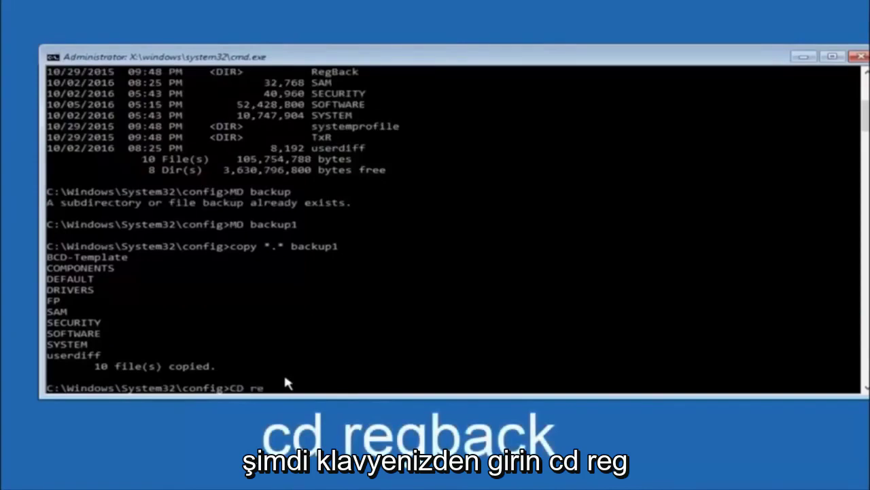
type("gback")
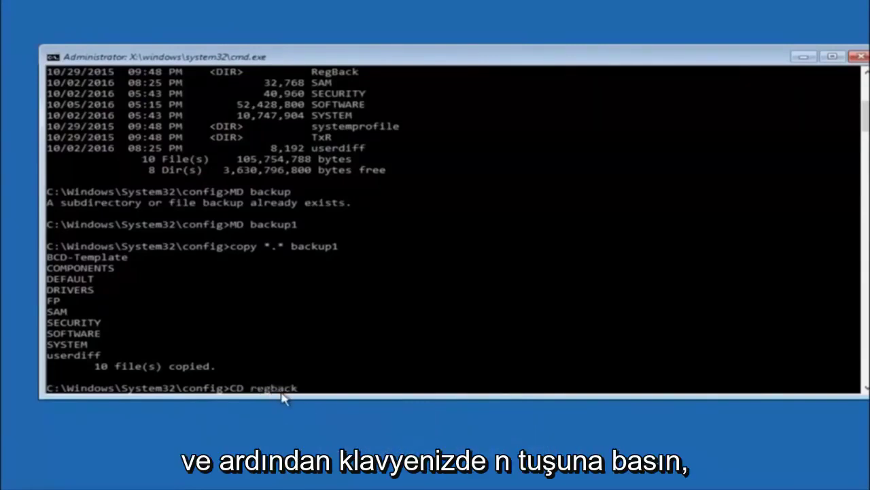
key("Return")
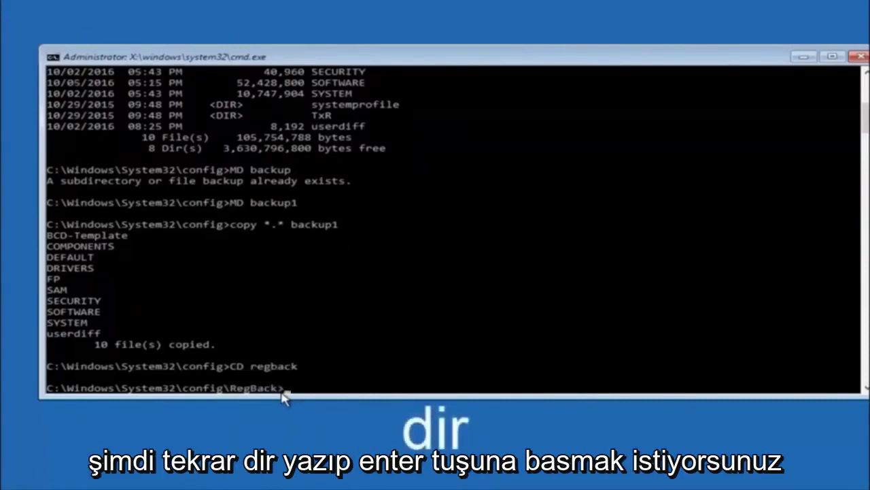
type("dir")
key("Return")
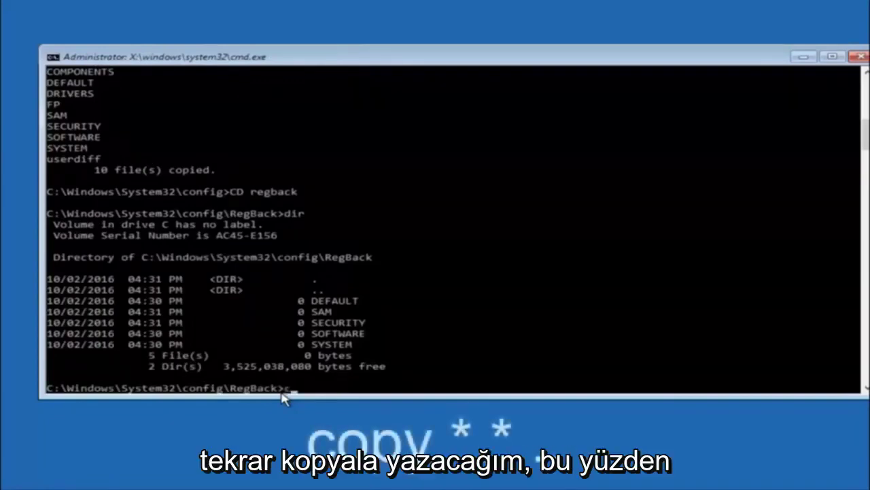
Copy all RegBack files to the parent directory with copy *.* .., answer A to overwrite all, and close Command Prompt
type("copy")
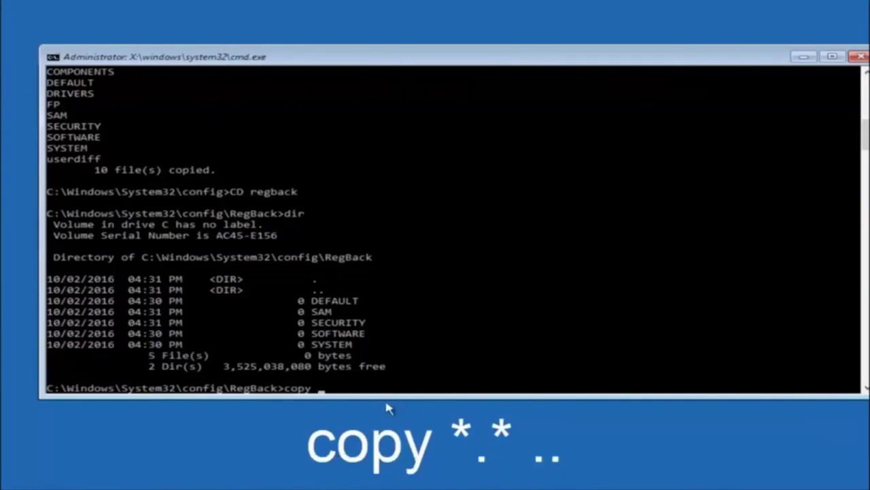
left_click(324, 391)
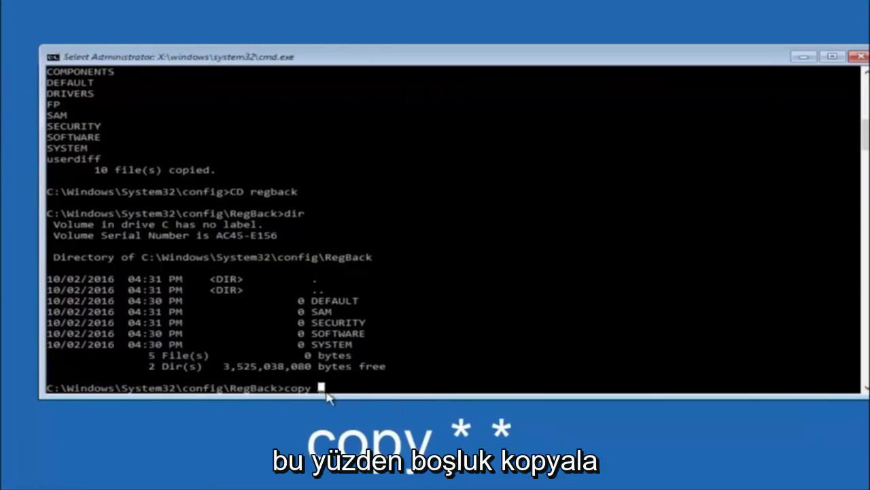
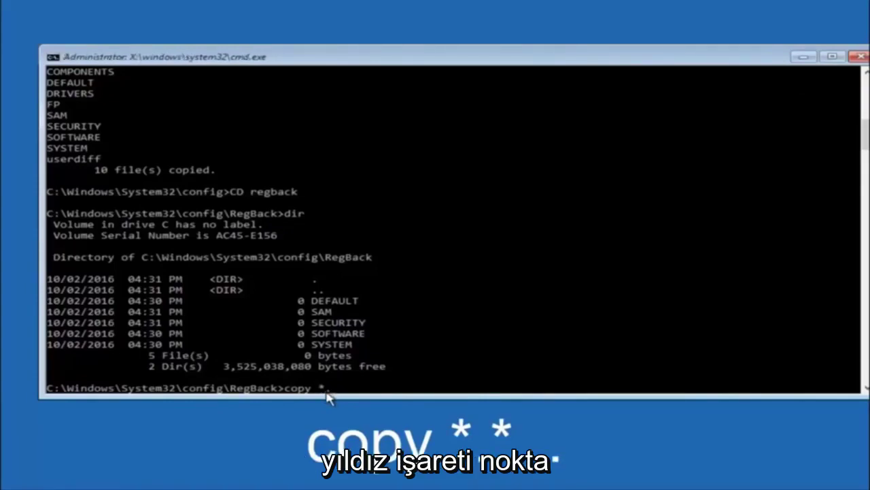
type("*")
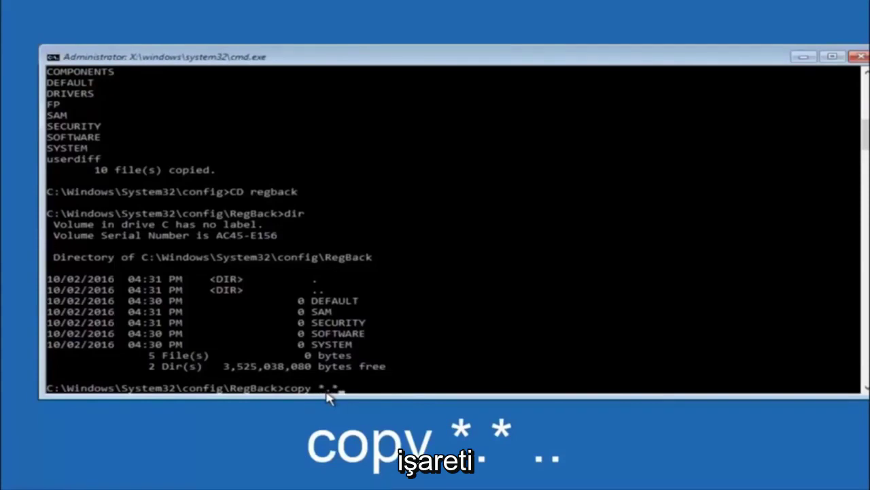
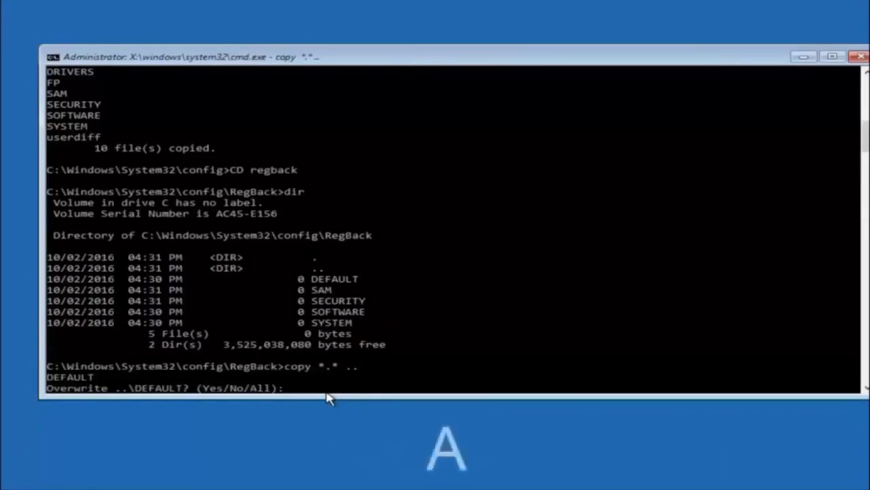
type("A")
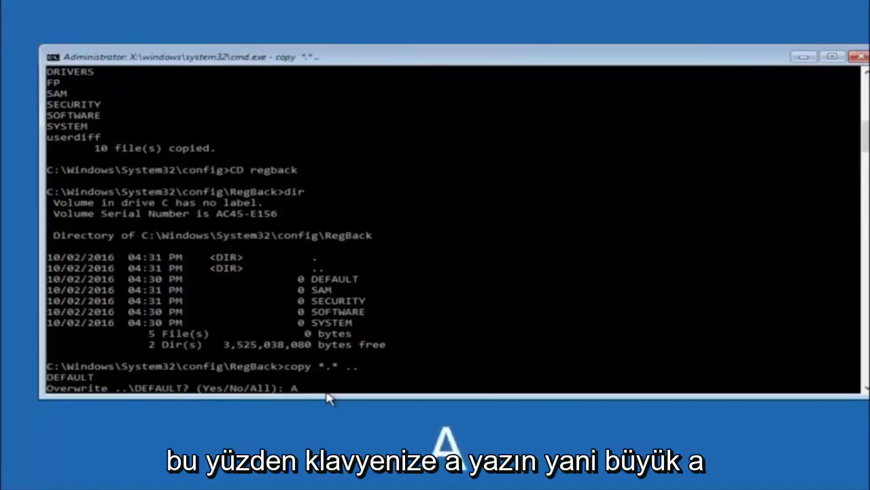
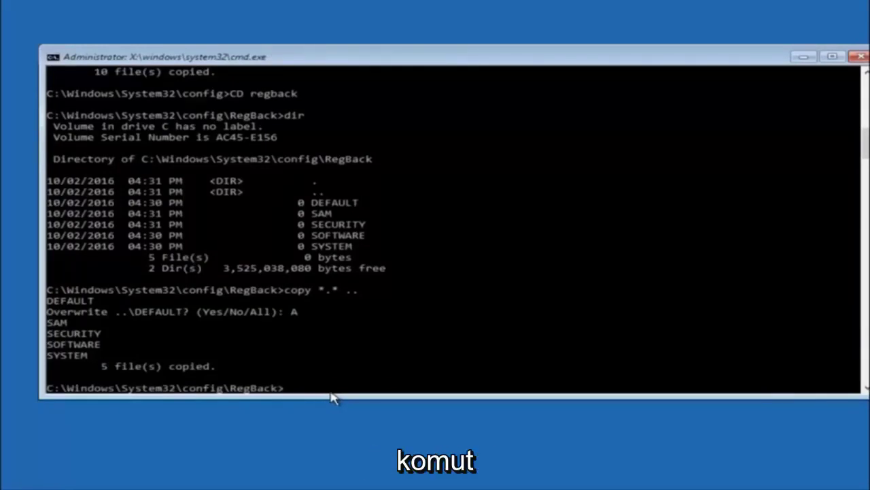
left_click(861, 57)
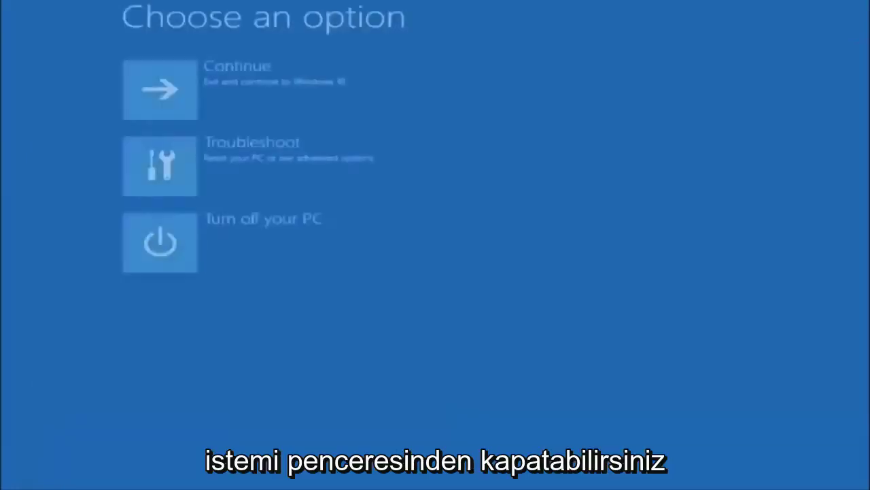